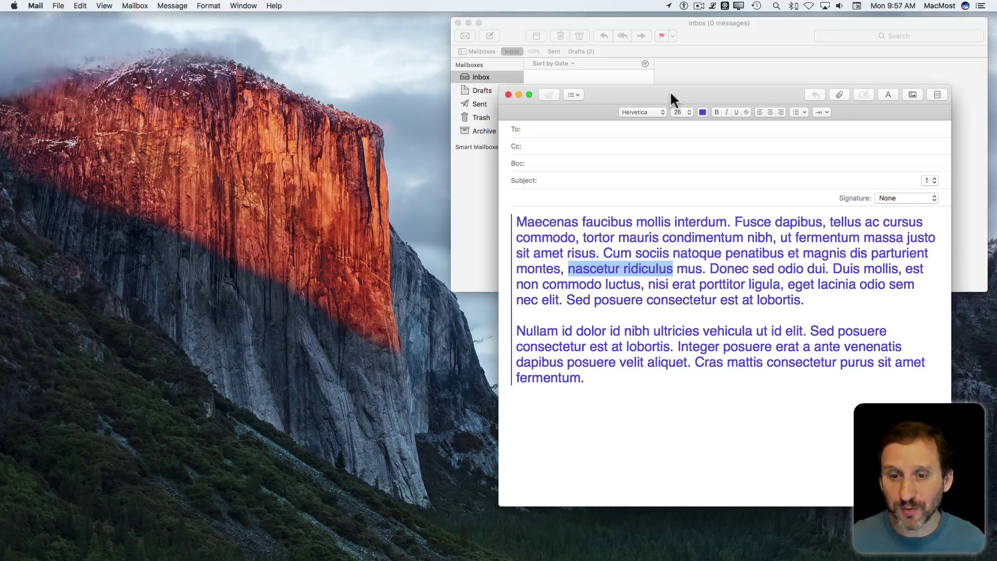
In Mail, try colouring 'nascetur ridiculus' black, then undo it and deselect
click(616, 320)
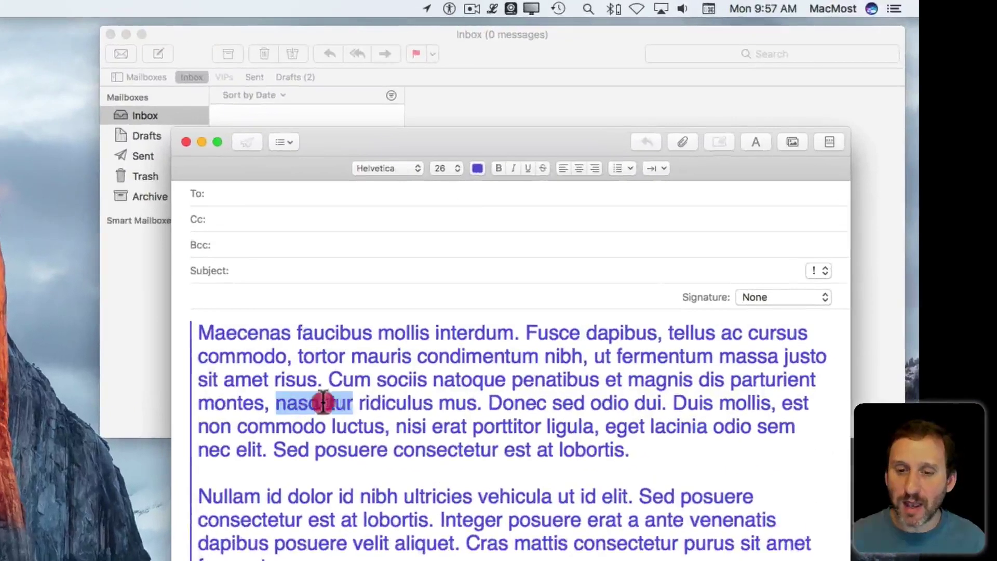
drag(277, 403, 431, 403)
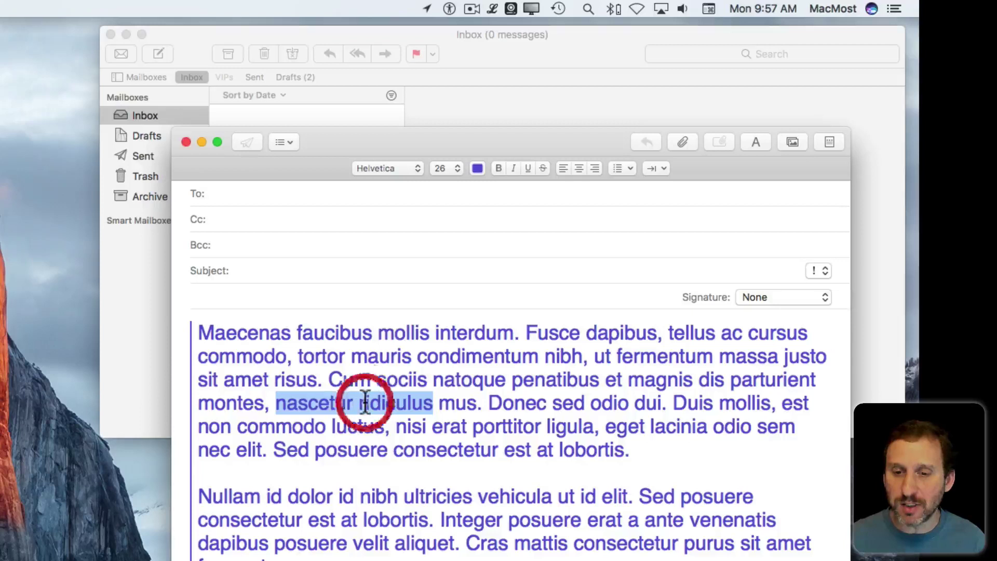
click(477, 169)
click(532, 196)
click(396, 358)
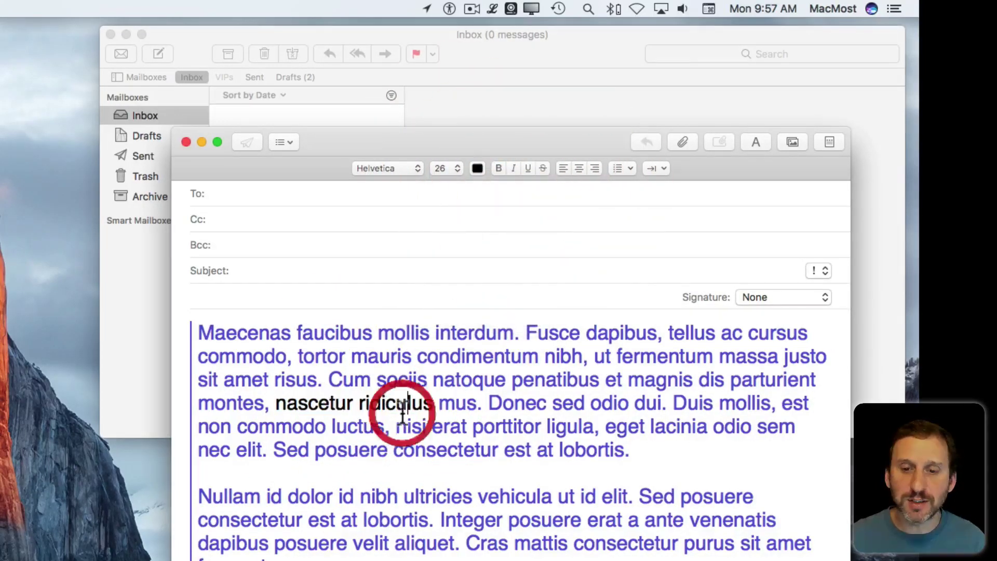
key(super+z)
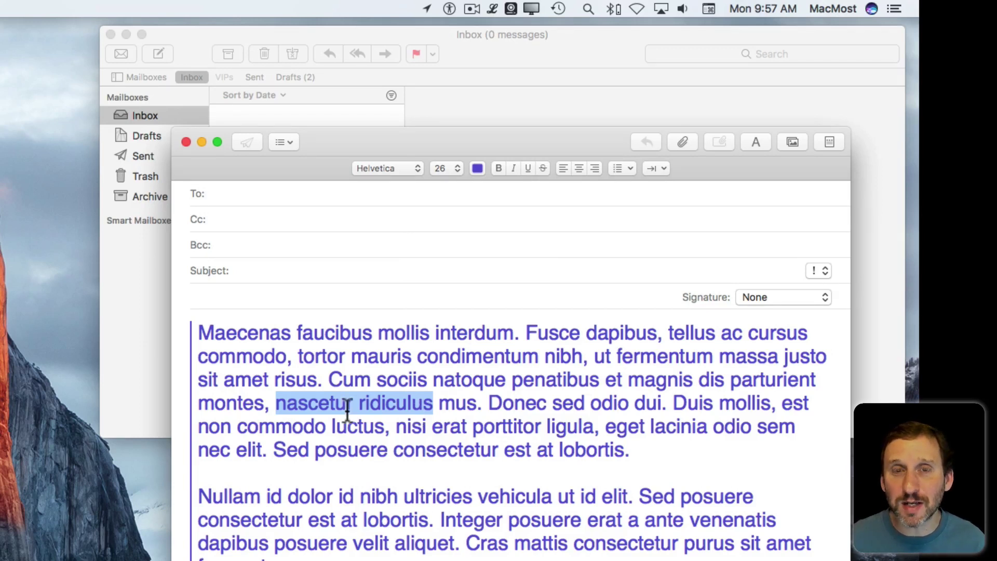
click(327, 399)
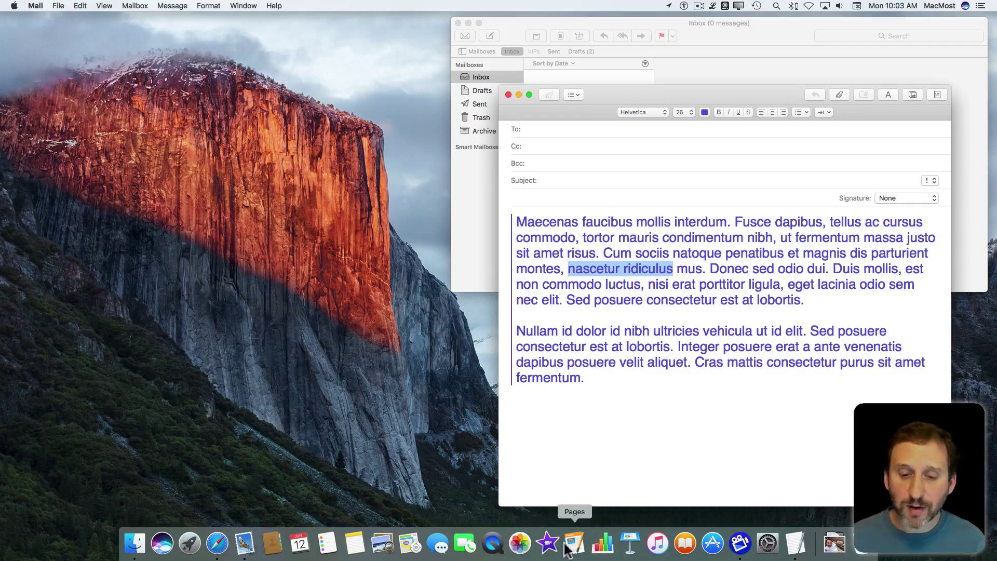
Create a blank Pages document in a narrower, left-placed window with 18 pt text
click(575, 543)
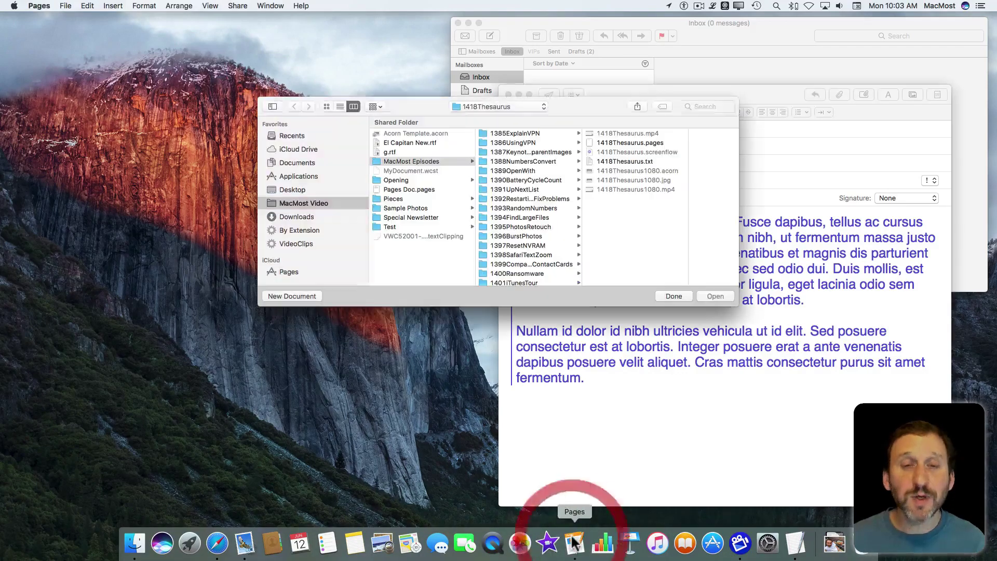
click(289, 294)
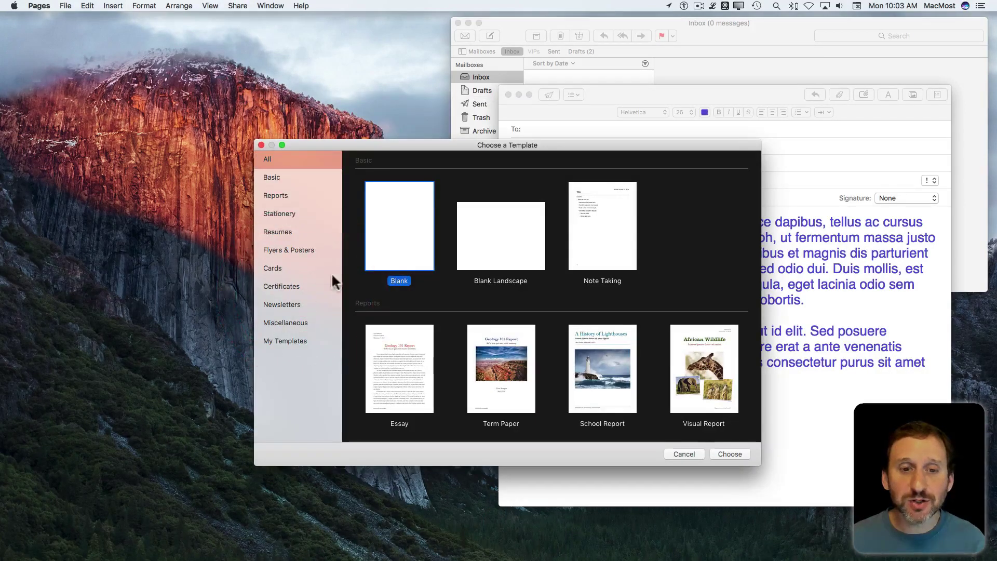
double_click(390, 217)
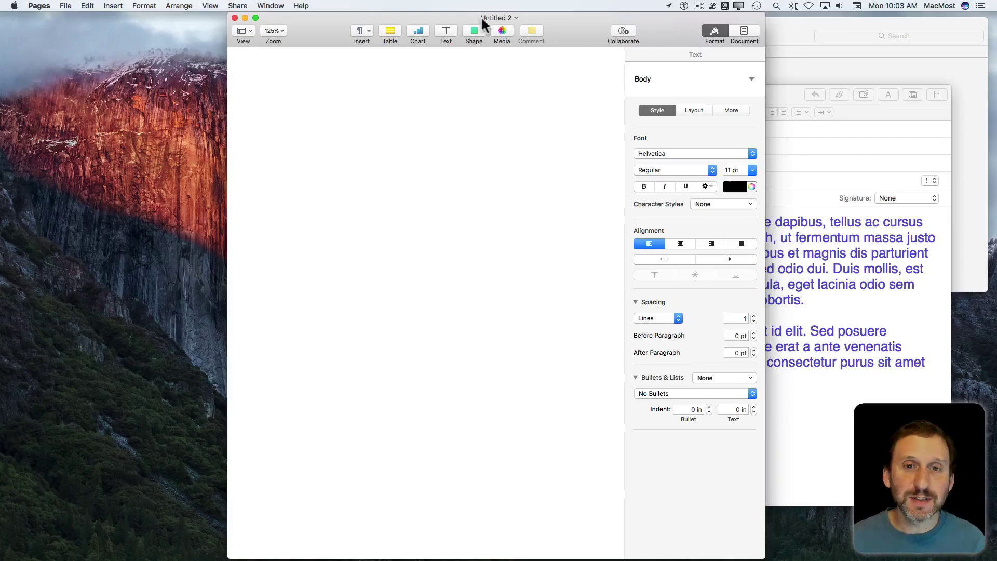
drag(481, 16, 264, 15)
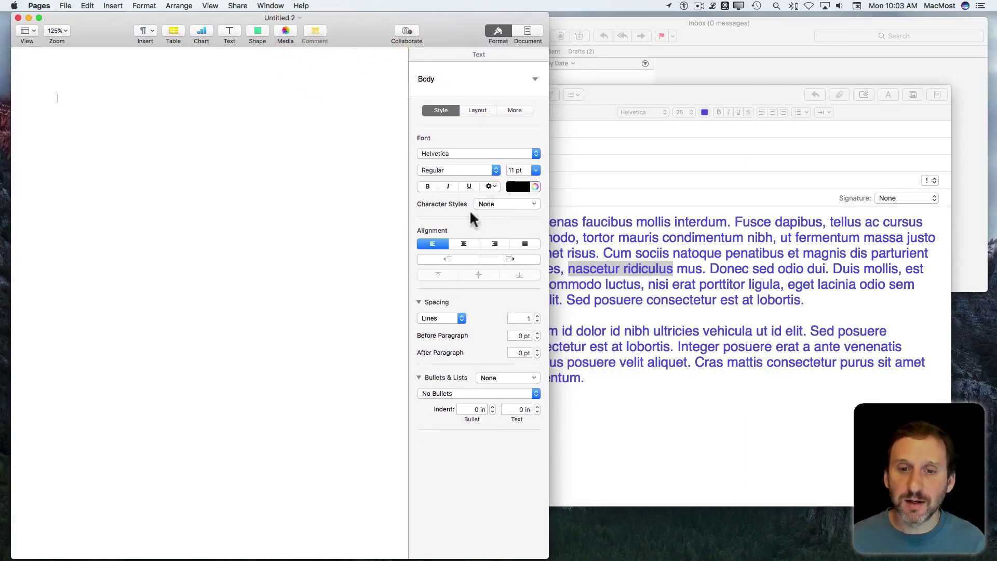
drag(548, 187, 479, 187)
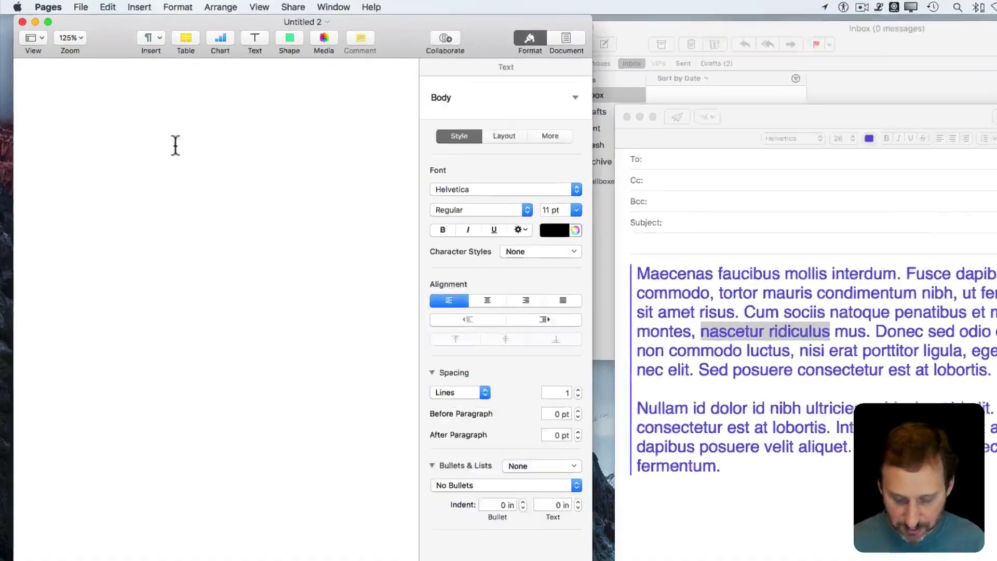
key(super+plus)
key(super+plus)
key(super+plus)
text(Th)
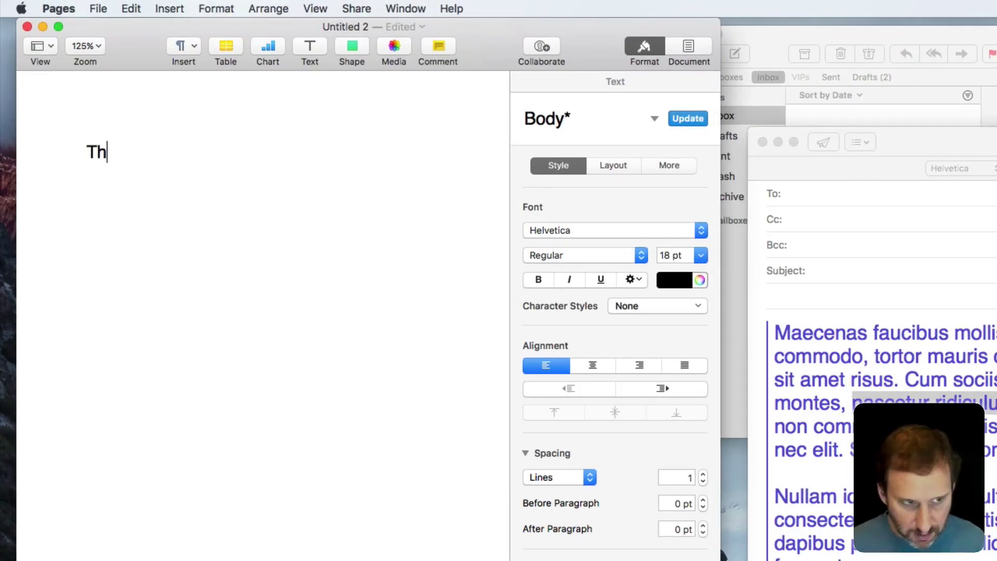
text(is is a highl)
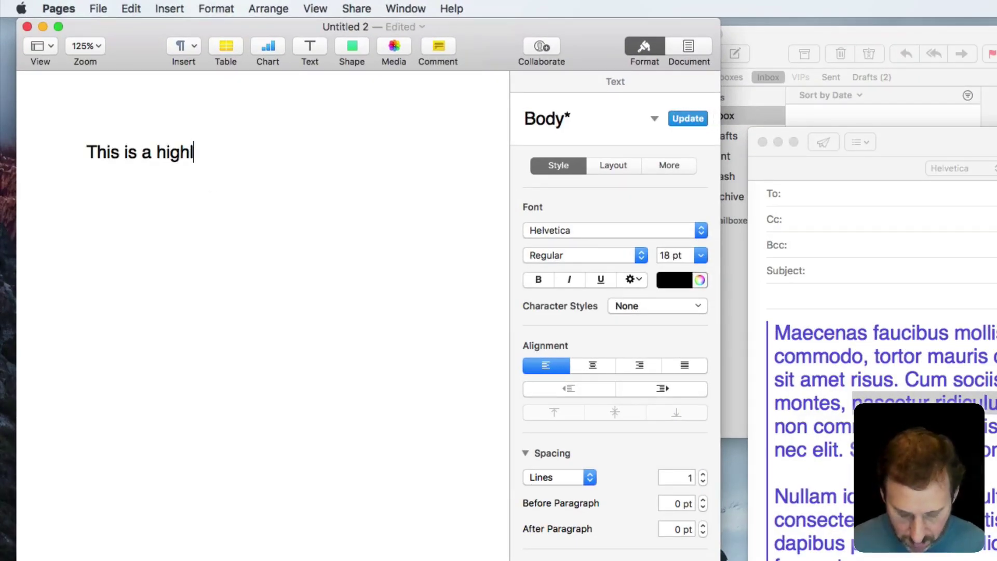
text(ight example.)
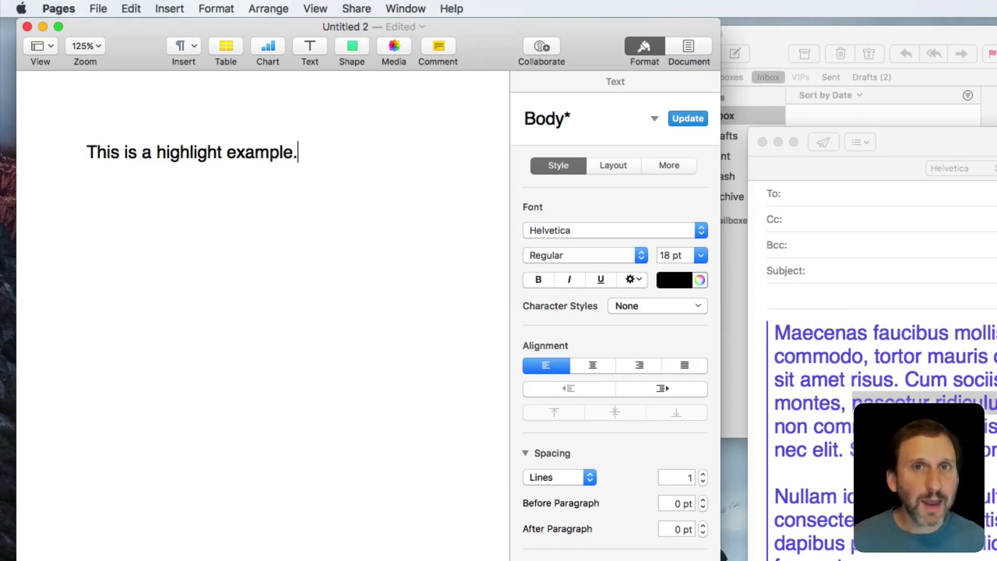
Give 'highlight' in 'This is a highlight example.' a yellow text background
double_click(189, 153)
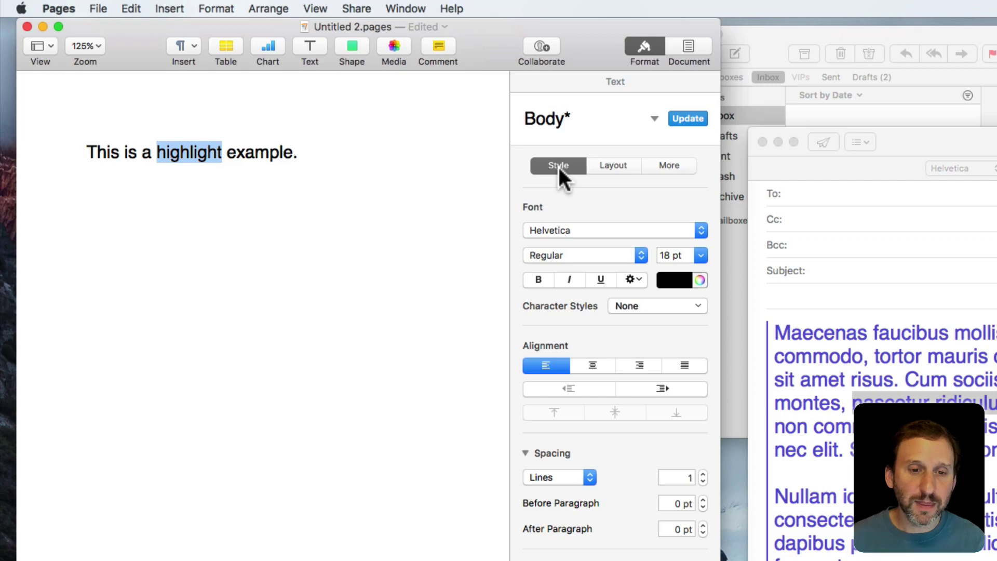
click(633, 280)
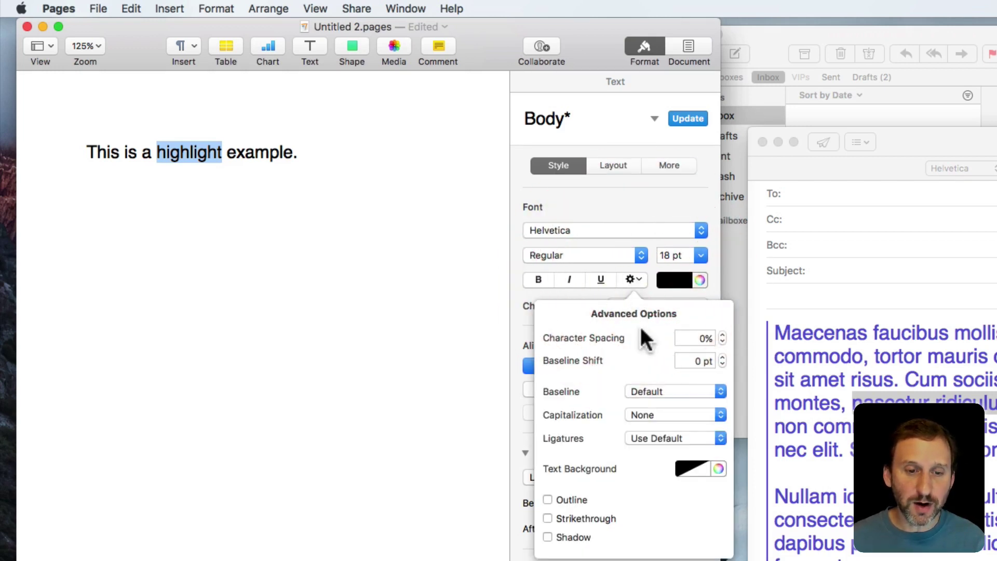
click(703, 466)
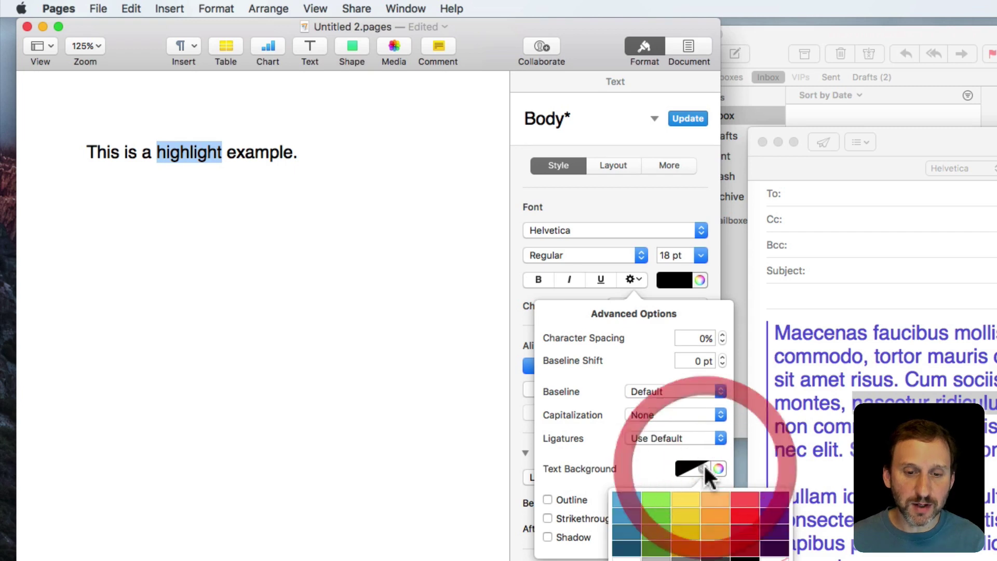
click(688, 499)
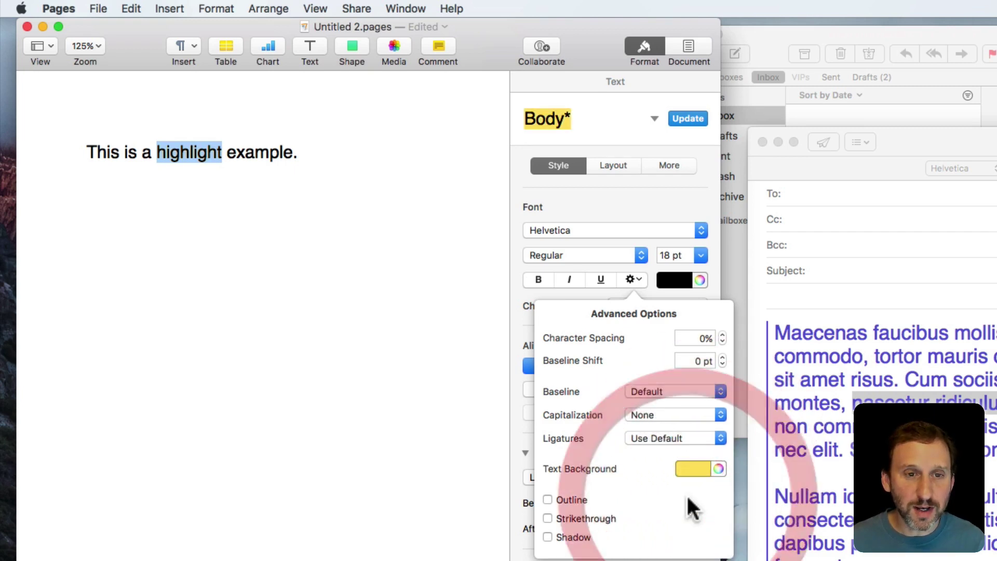
click(265, 226)
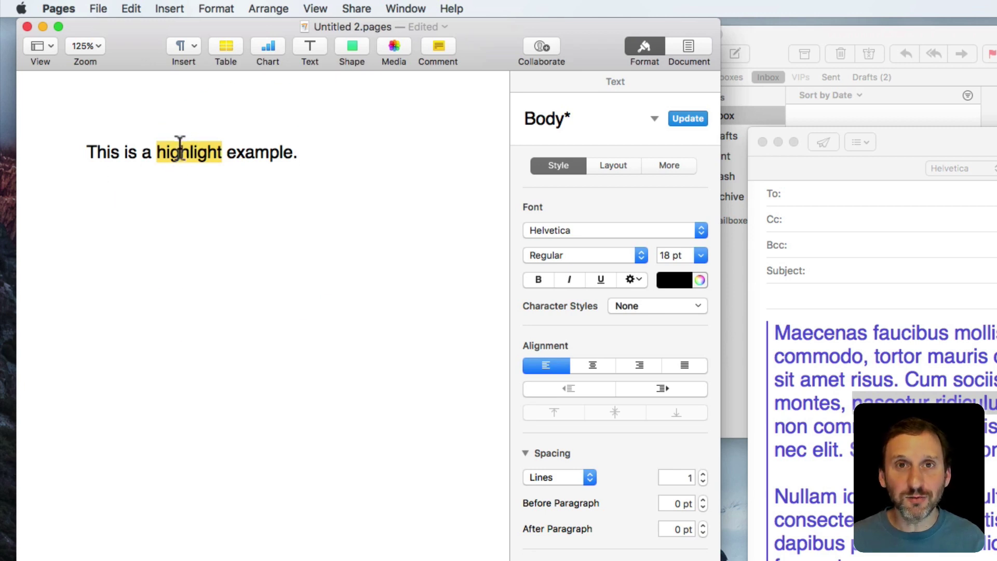
click(86, 153)
Copy 'This is a highlight example.' from Pages and paste it into the Mail message
drag(85, 153, 328, 152)
key(super+c)
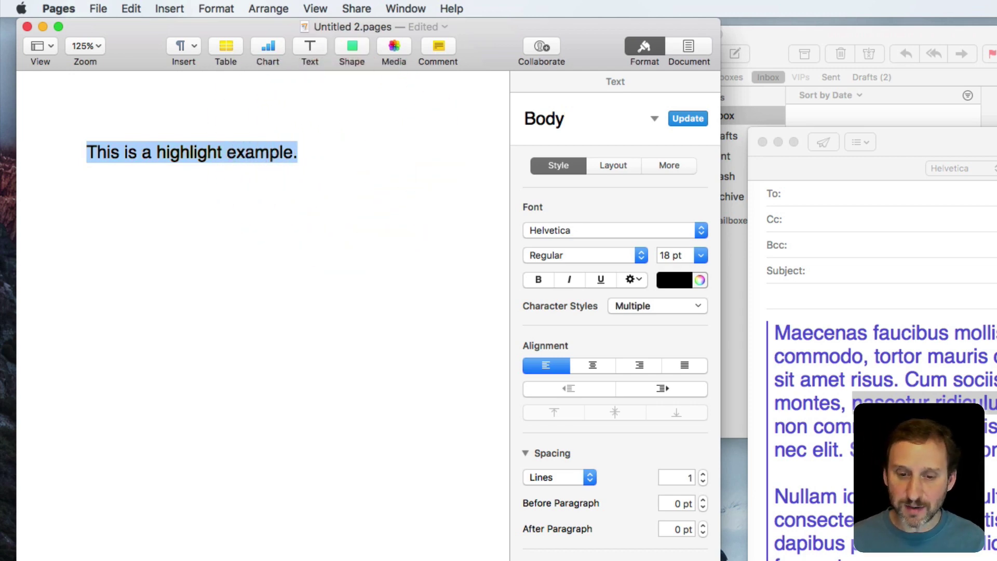
click(541, 415)
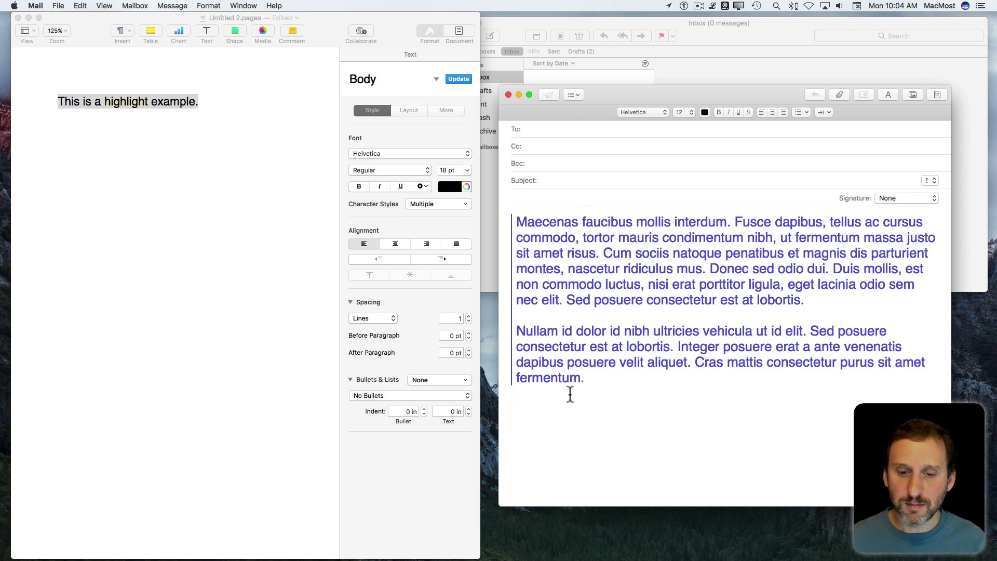
key(super+v)
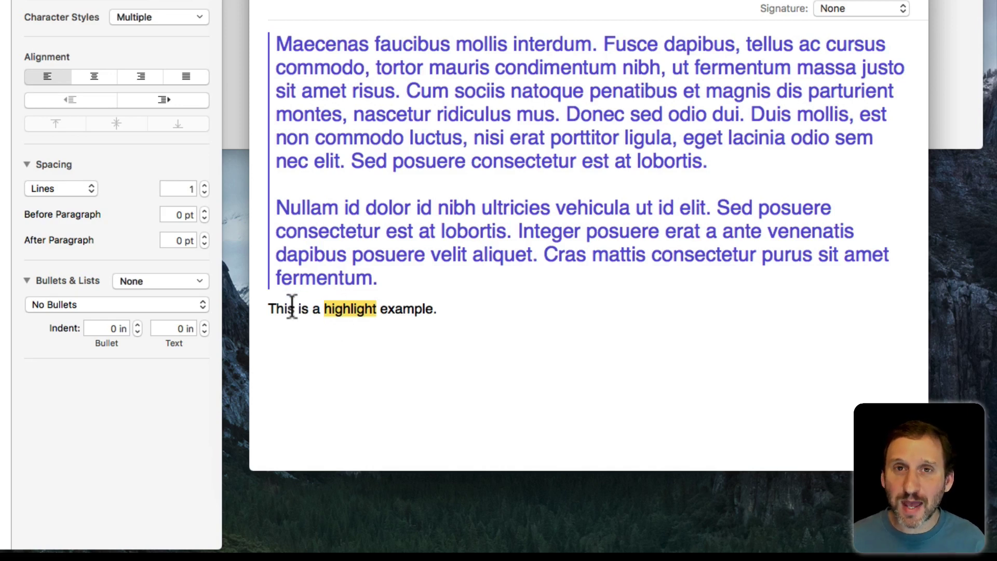
Add the word 'highlight''s document style to Favorites under the name 'Highlight'
double_click(344, 310)
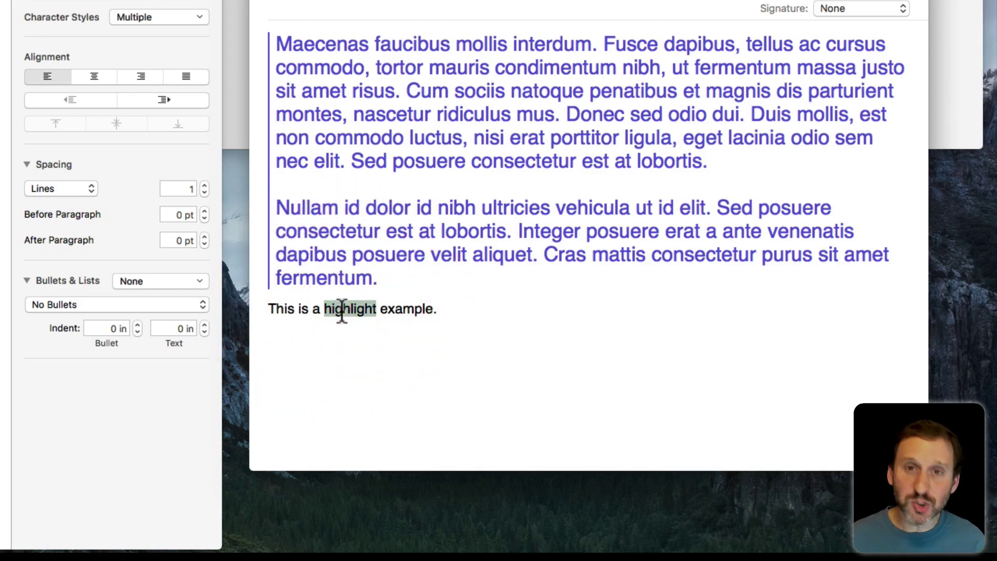
right_click(341, 311)
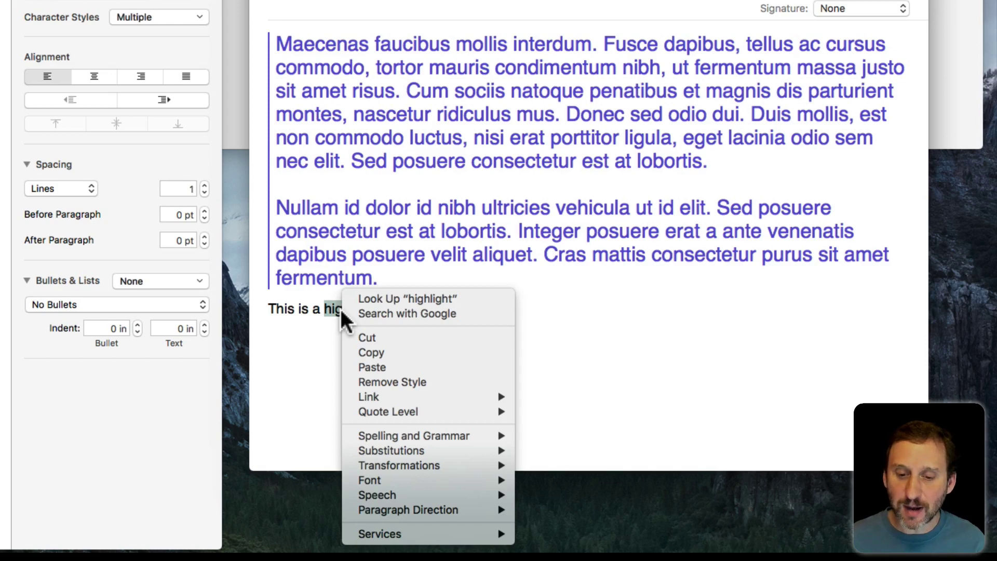
mouse_move(371, 480)
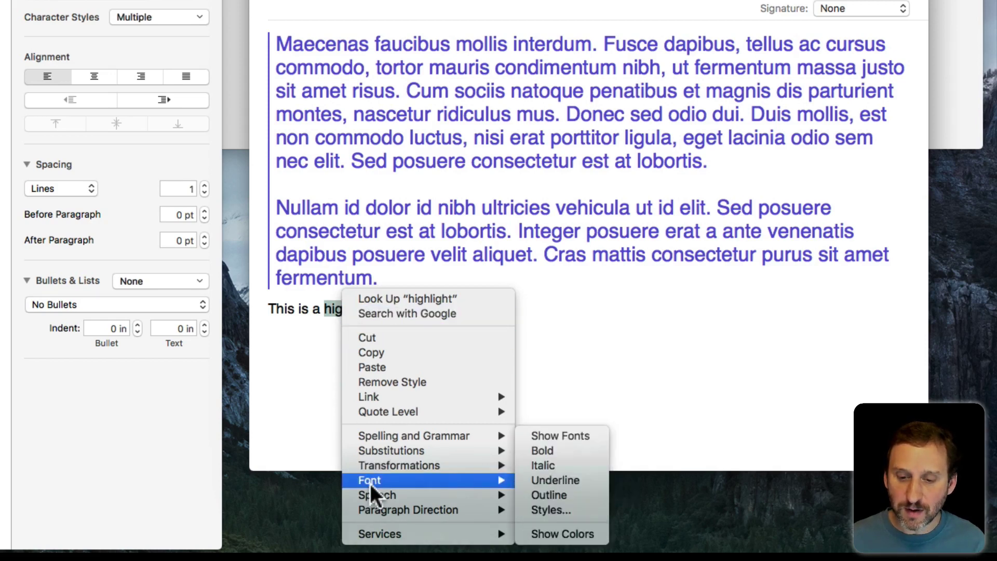
click(553, 511)
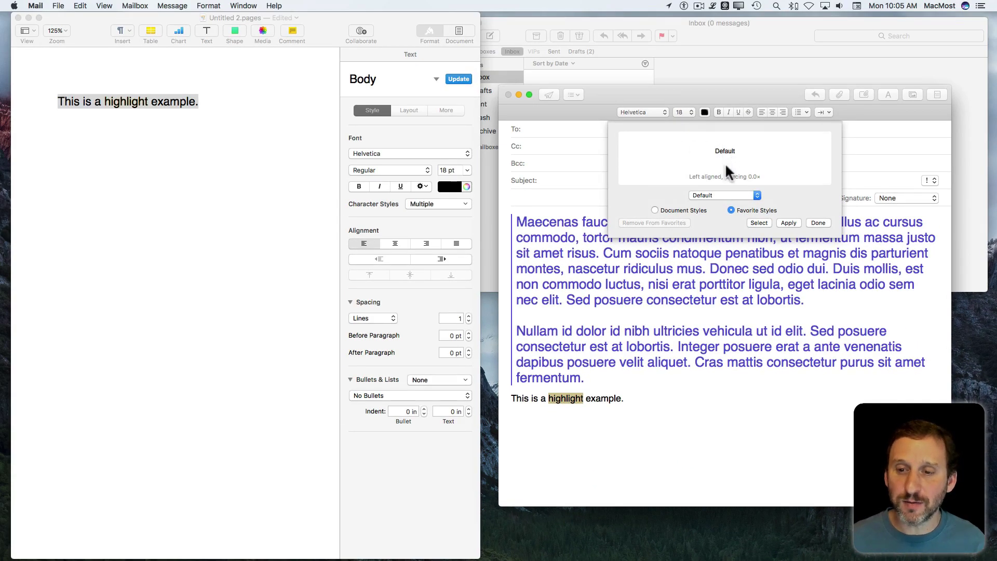
click(654, 211)
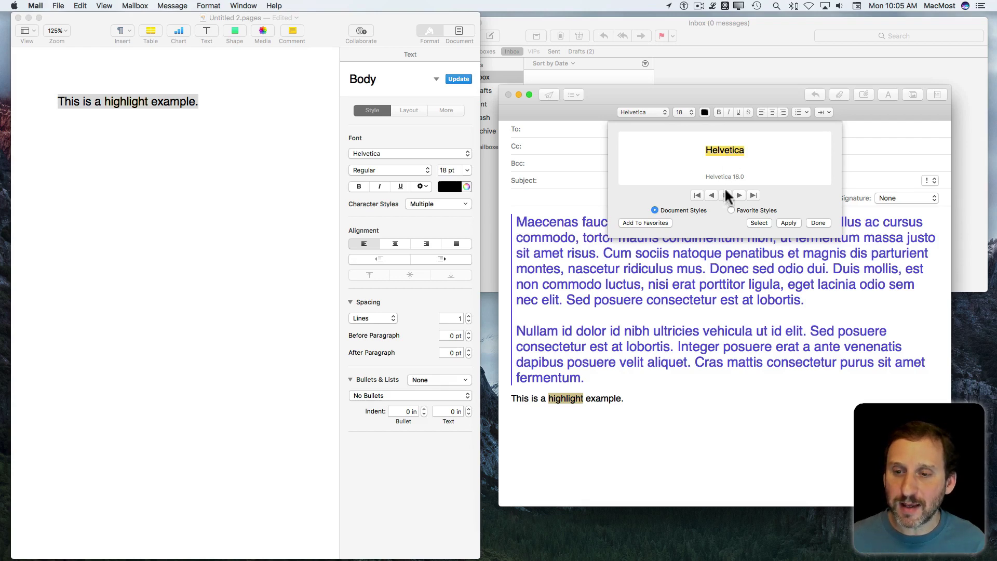
click(636, 222)
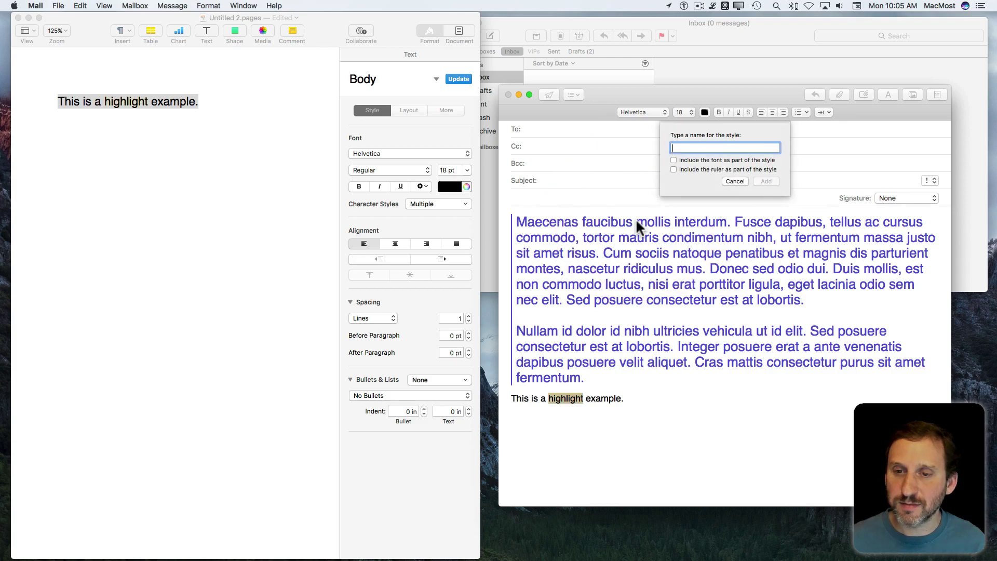
text(Hi)
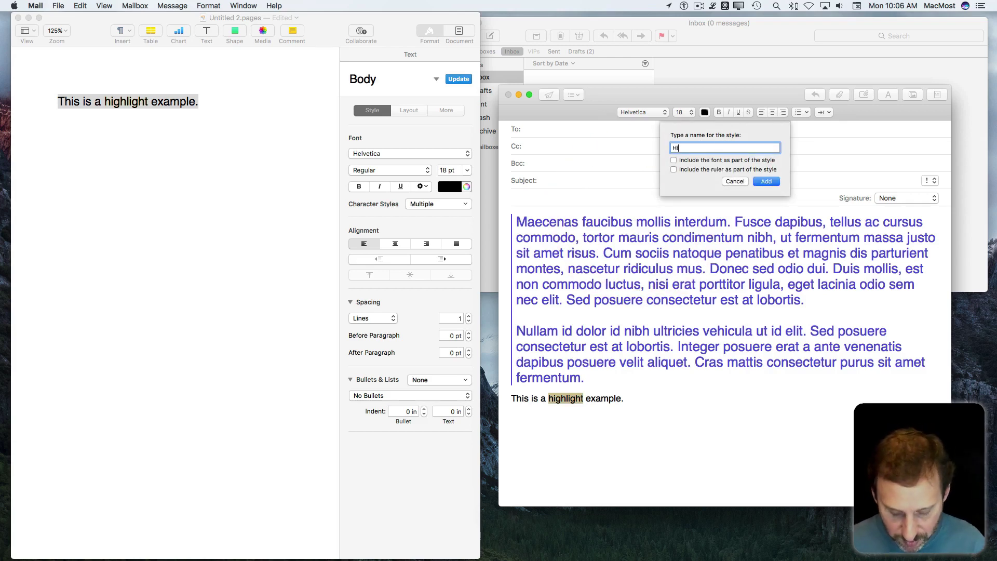
text(ghlight)
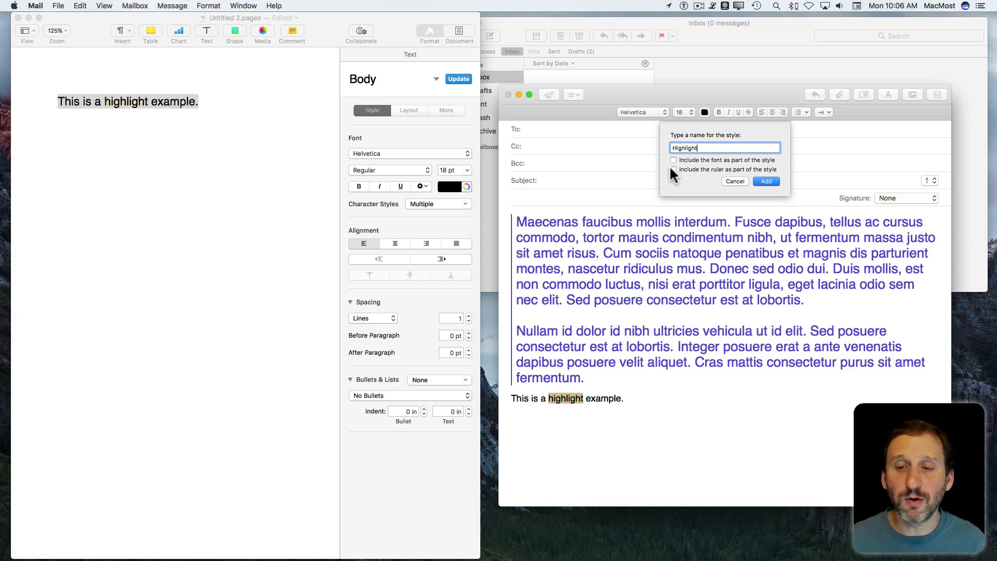
click(767, 181)
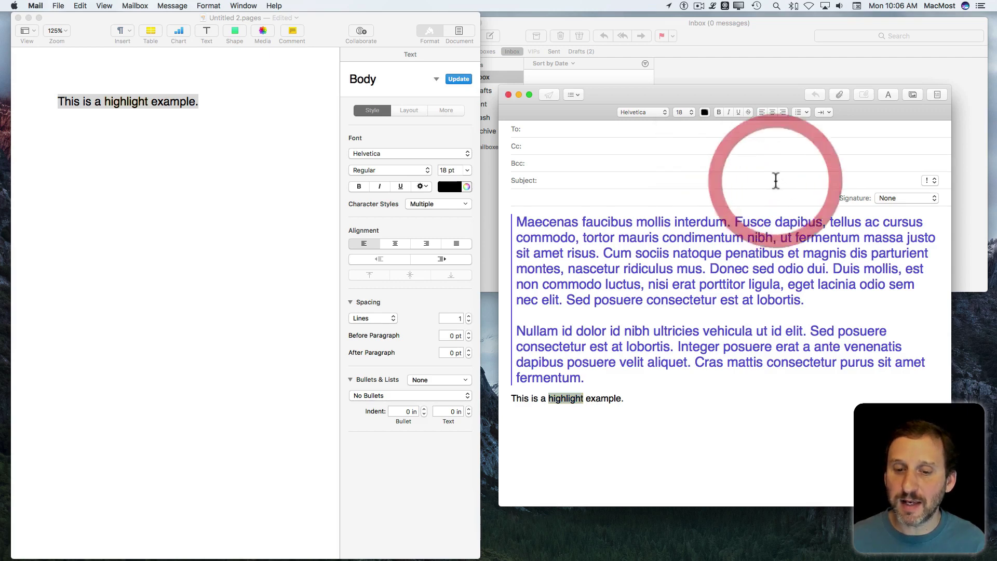
Apply the 'Highlight' favorite style to 'nascetur ridiculus' through Font > Styles
click(687, 245)
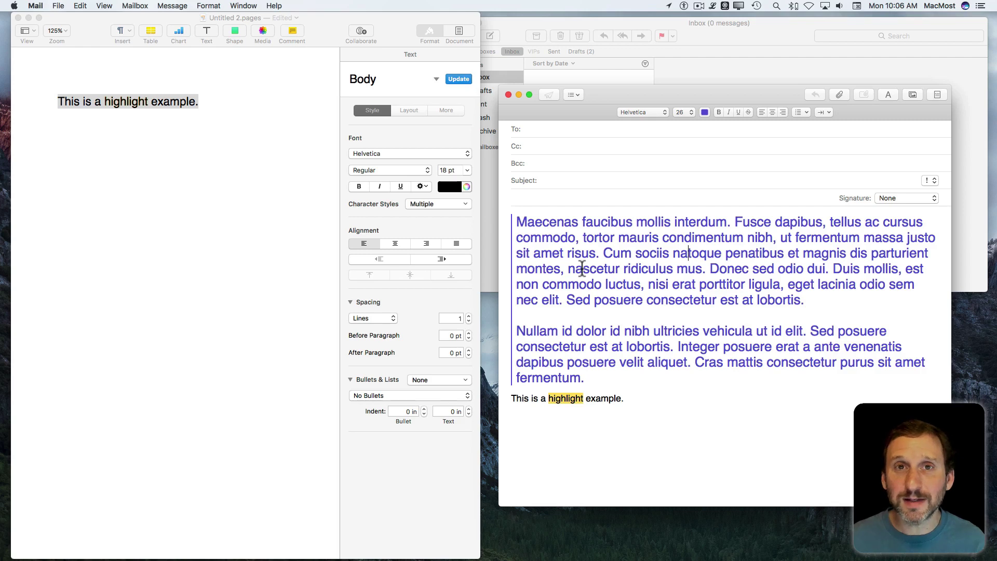
drag(581, 268, 633, 268)
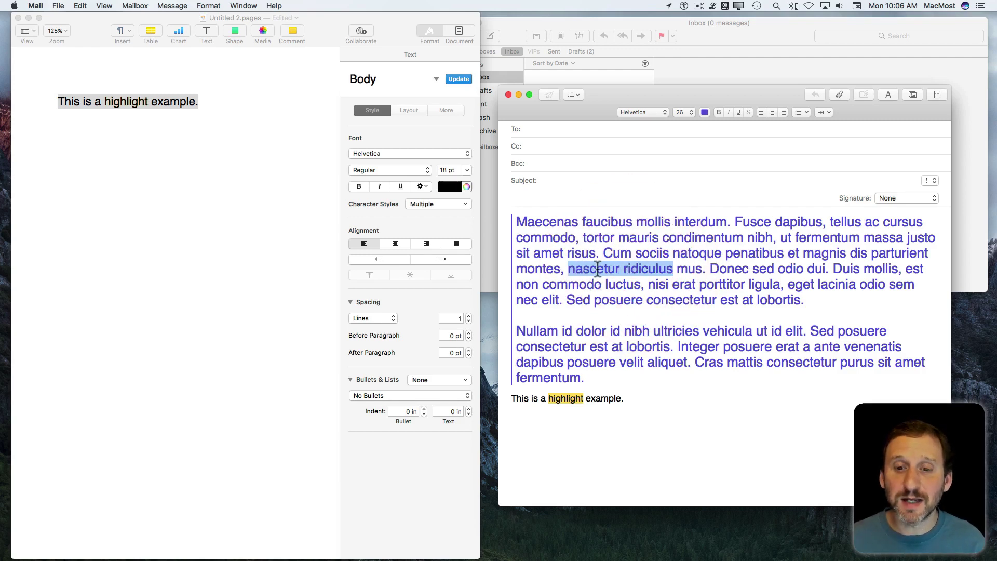
right_click(596, 267)
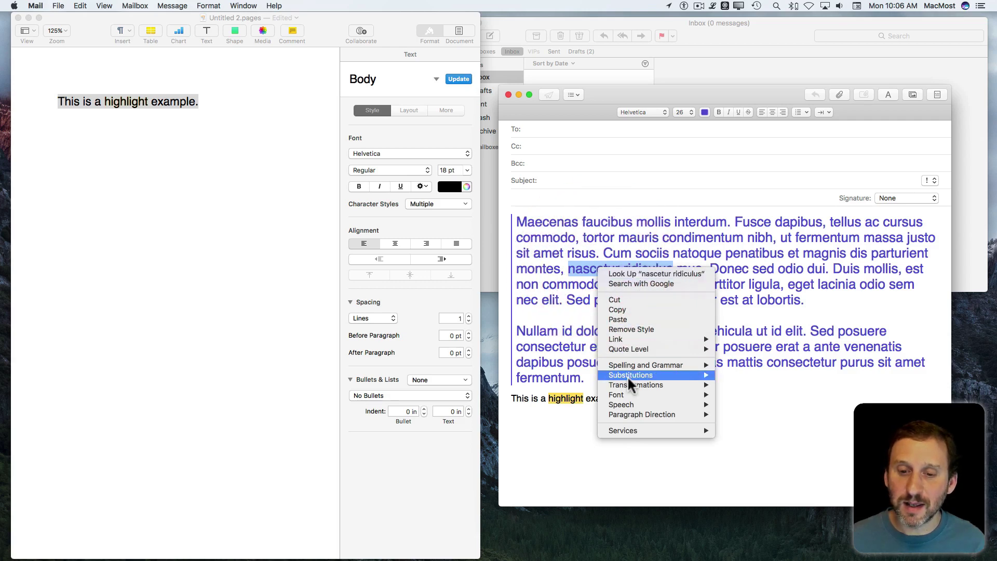
mouse_move(617, 395)
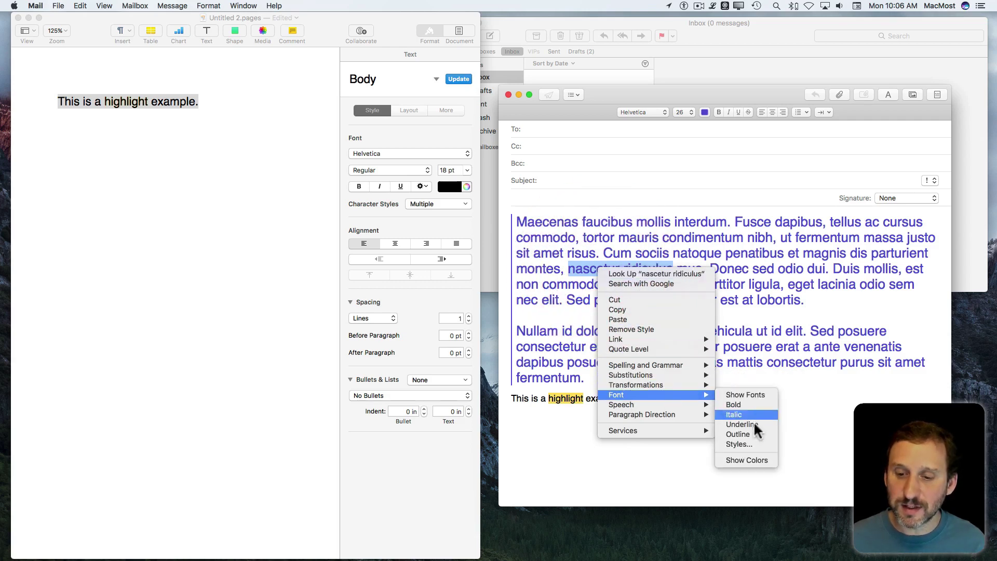
click(739, 445)
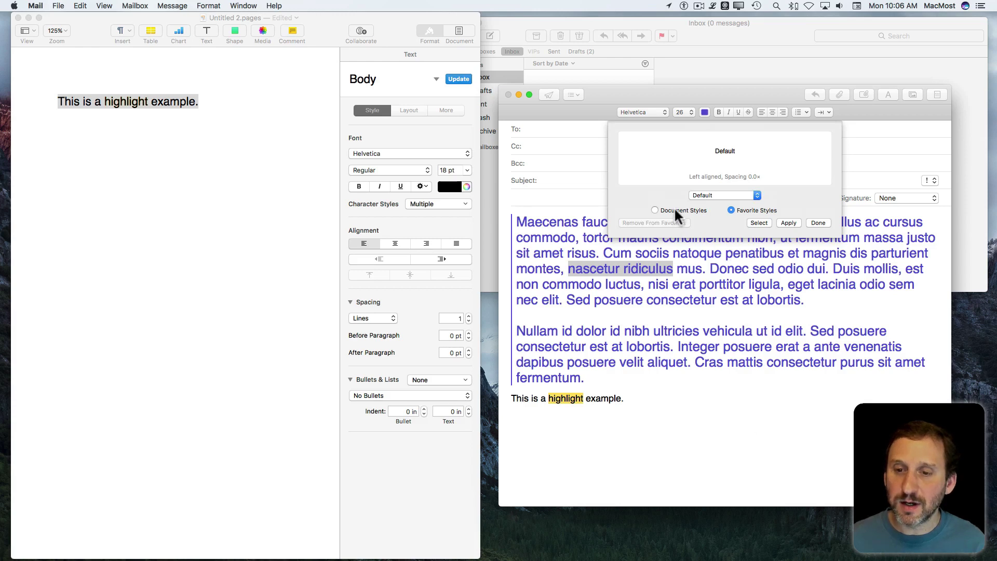
click(715, 195)
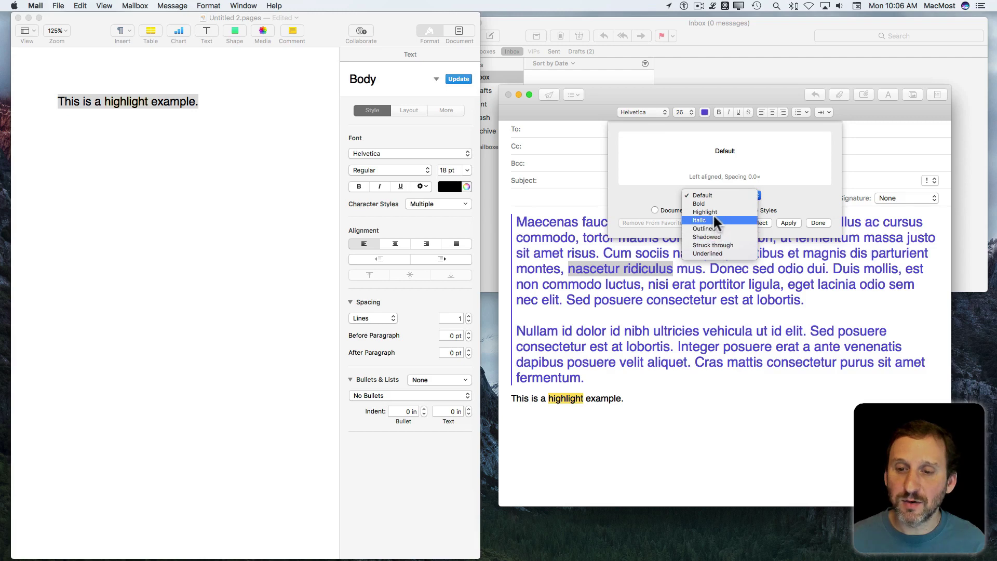
click(713, 212)
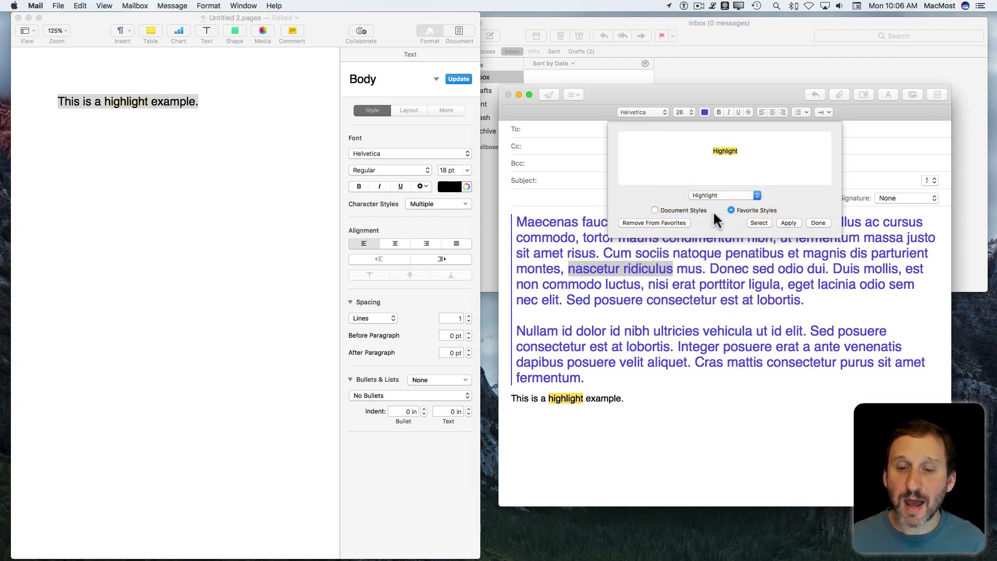
click(790, 223)
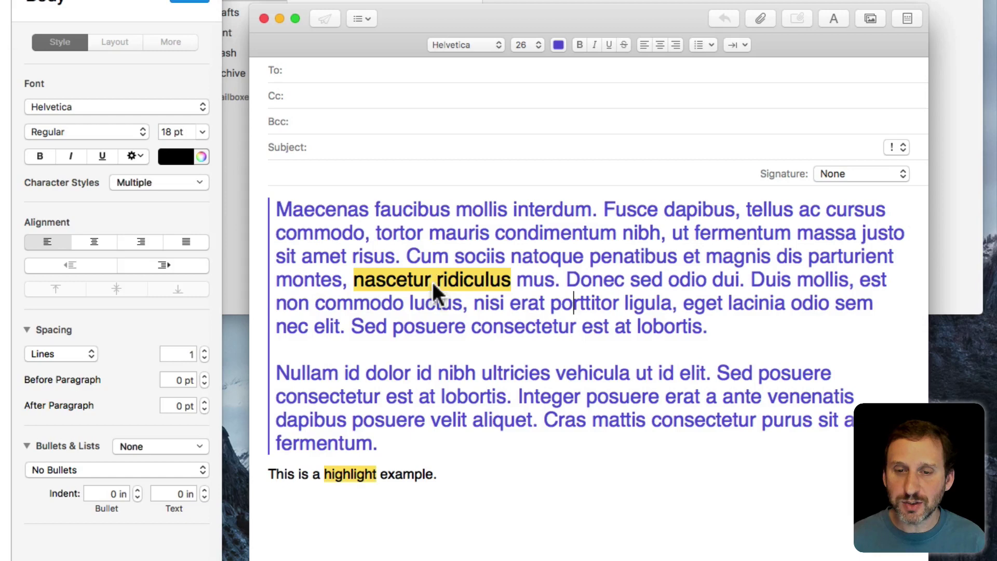
Start a new message reading 'This is a test' and enlarge its text two sizes
key(super+n)
click(341, 257)
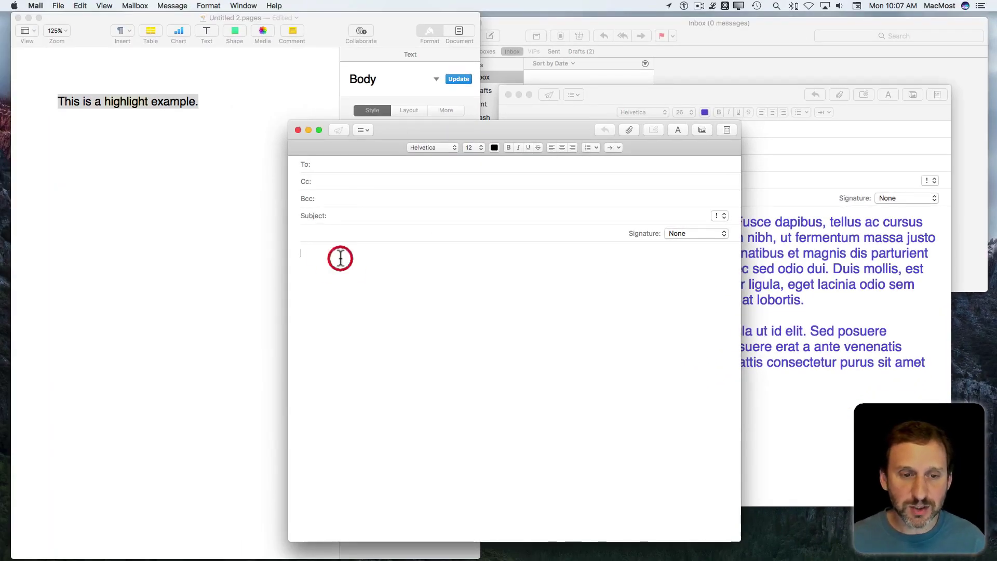
text(This is a)
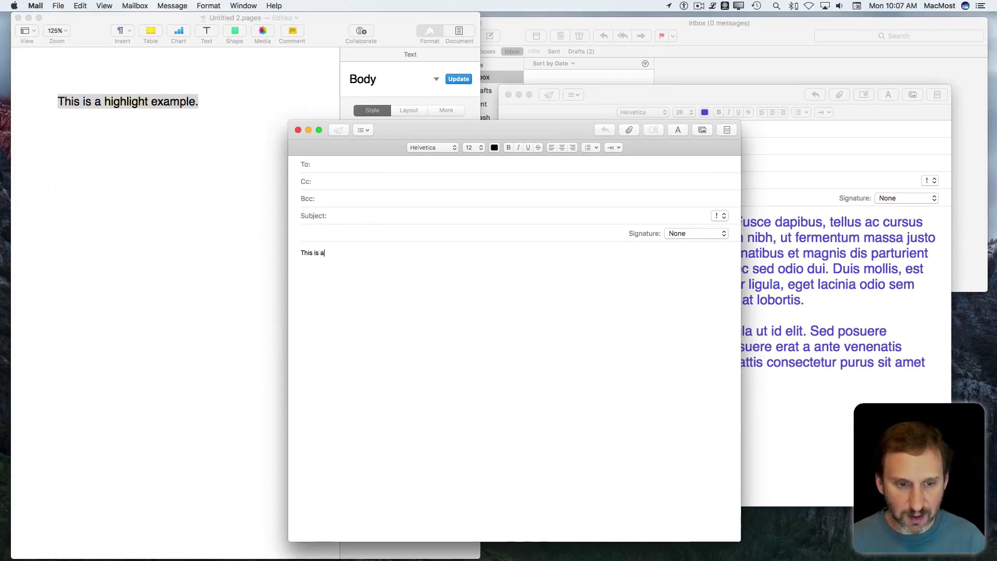
text( test)
key(super+a)
key(super+plus)
key(super+plus)
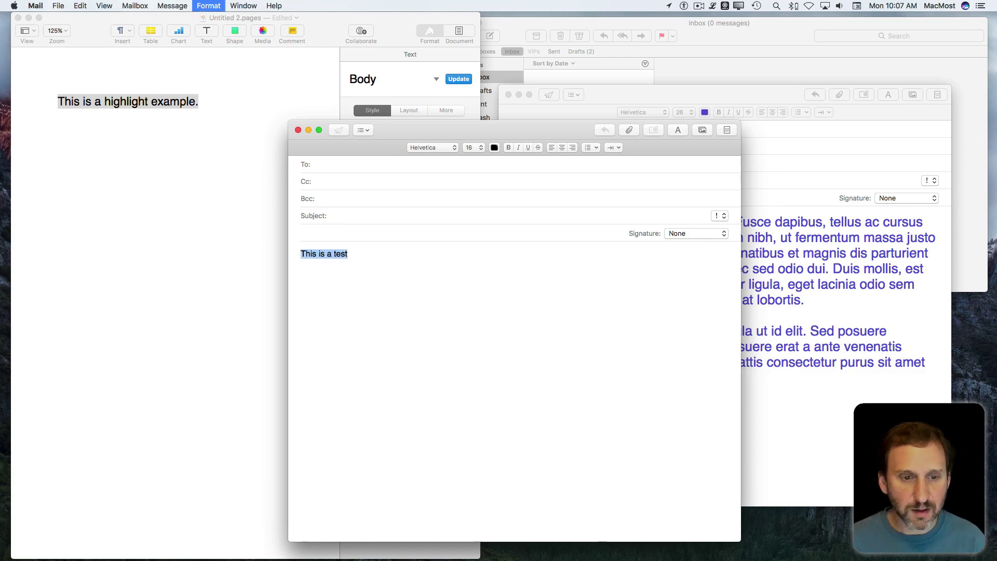
key(super+plus)
key(super+plus)
key(super+plus)
key(super+plus)
key(super+plus)
key(super+plus)
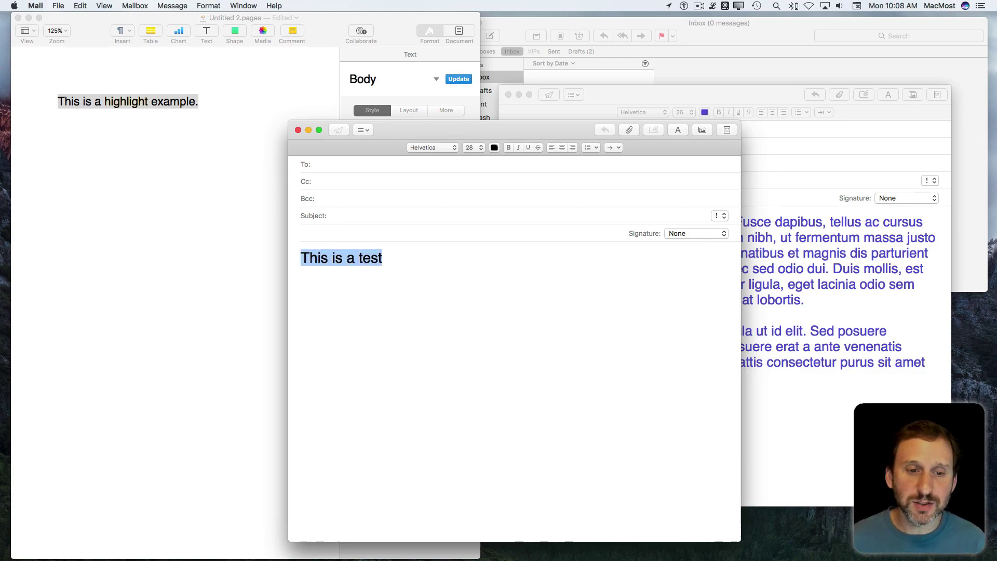
Choose the 'Highlight' favorite style for the word 'test'
double_click(366, 258)
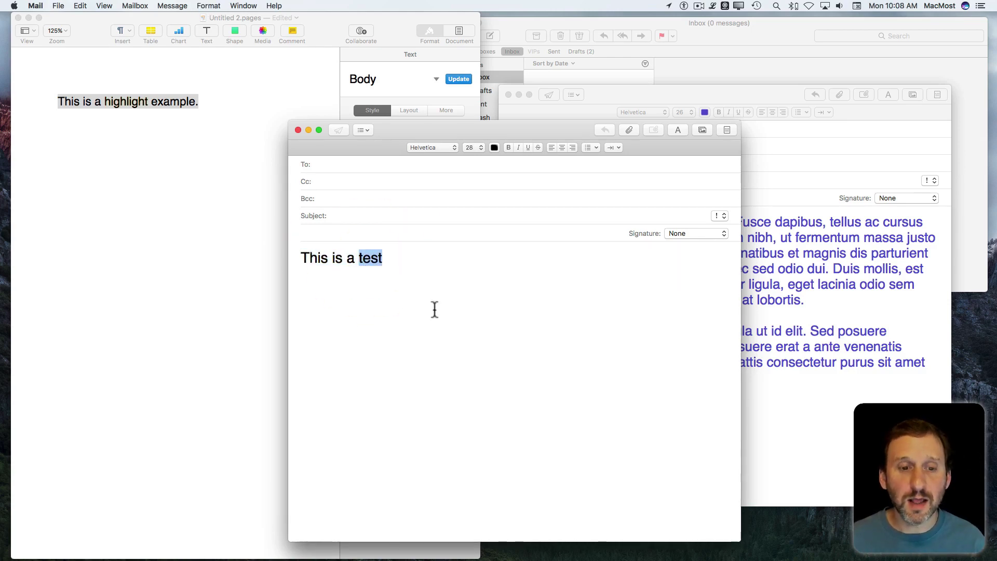
right_click(367, 254)
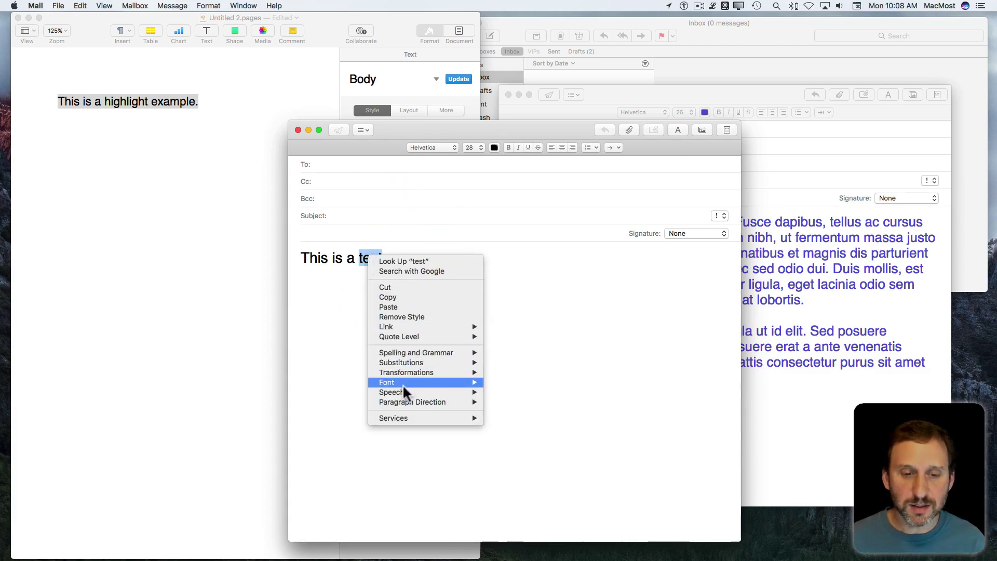
mouse_move(388, 382)
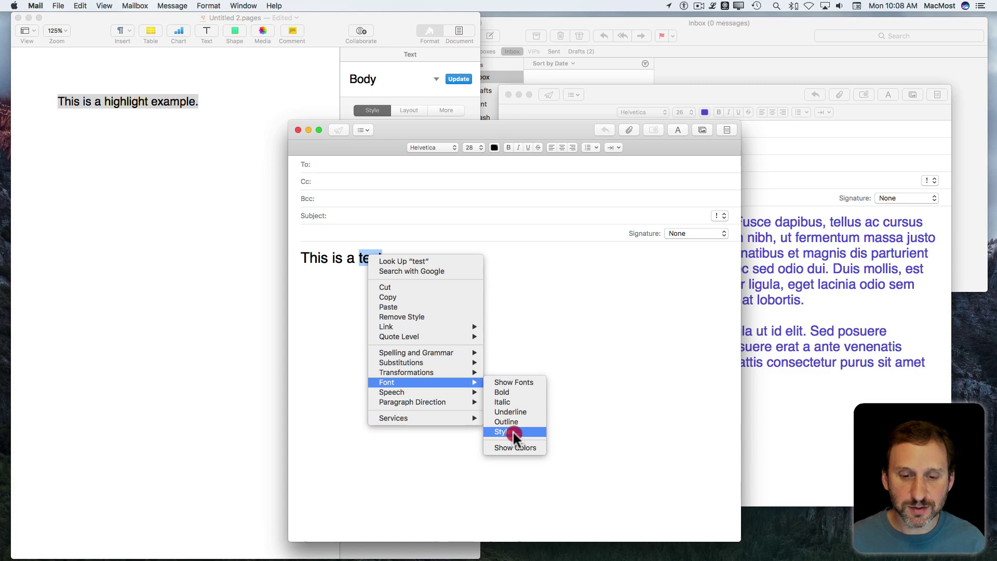
click(512, 431)
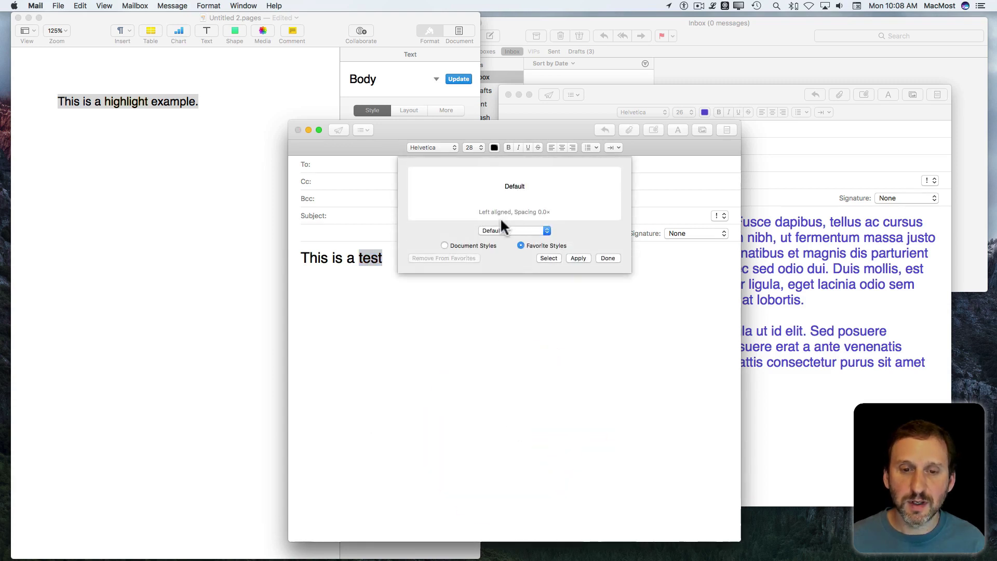
click(498, 230)
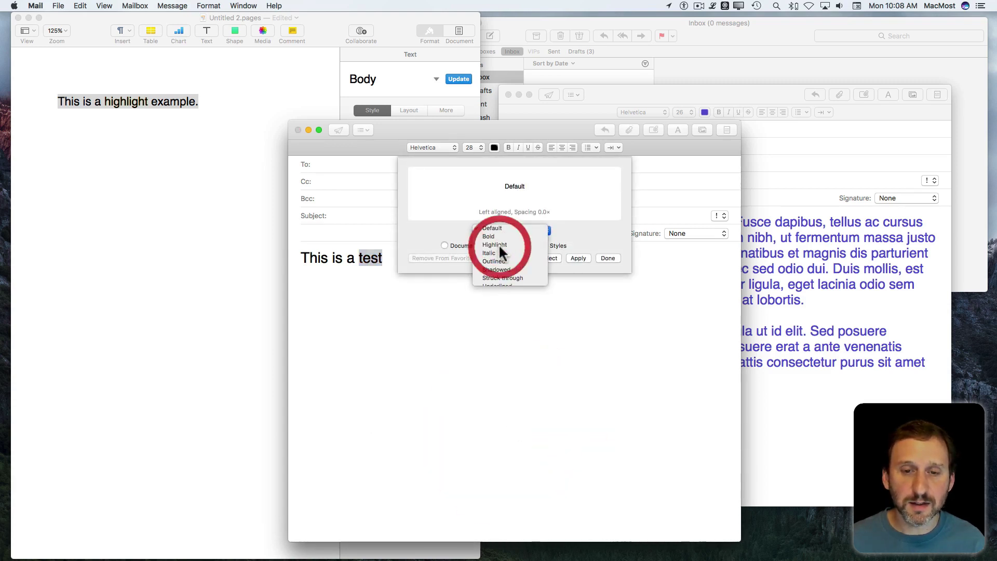
click(498, 245)
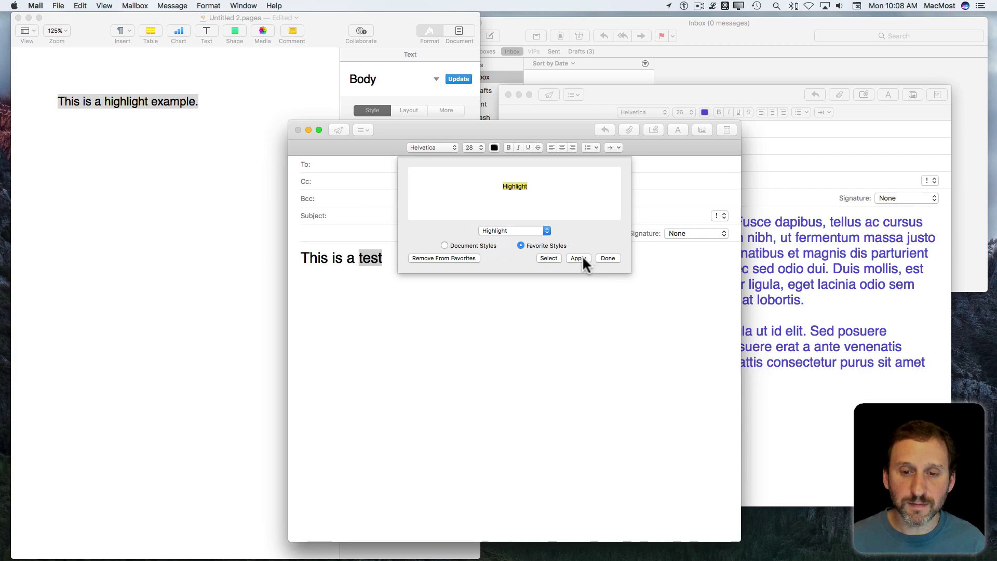